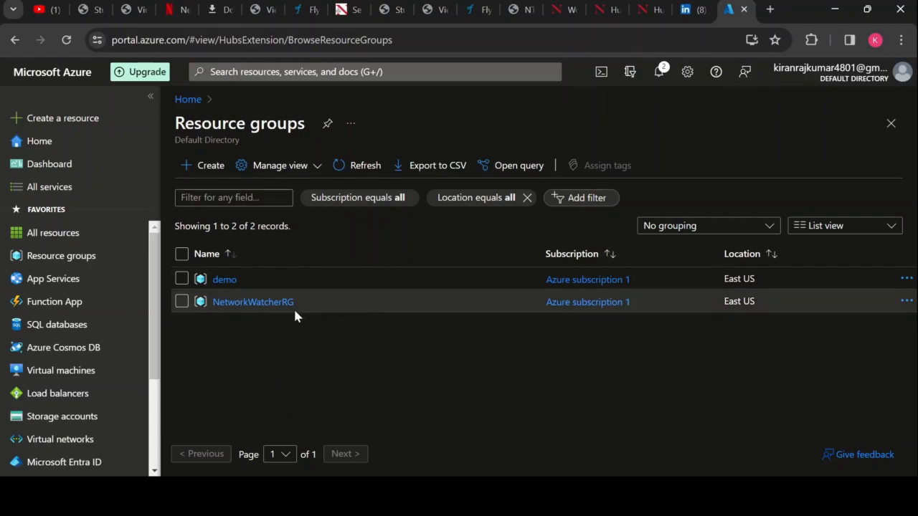
# - Open the virtual machines list and start creating a new Azure virtual machine
pyautogui.moveTo(155, 287); pyautogui.dragTo(161, 342)
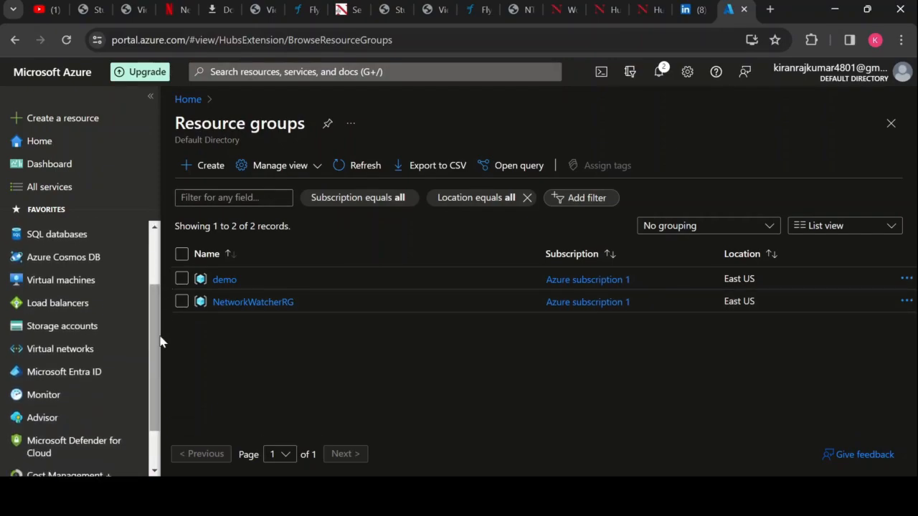
pyautogui.click(114, 355)
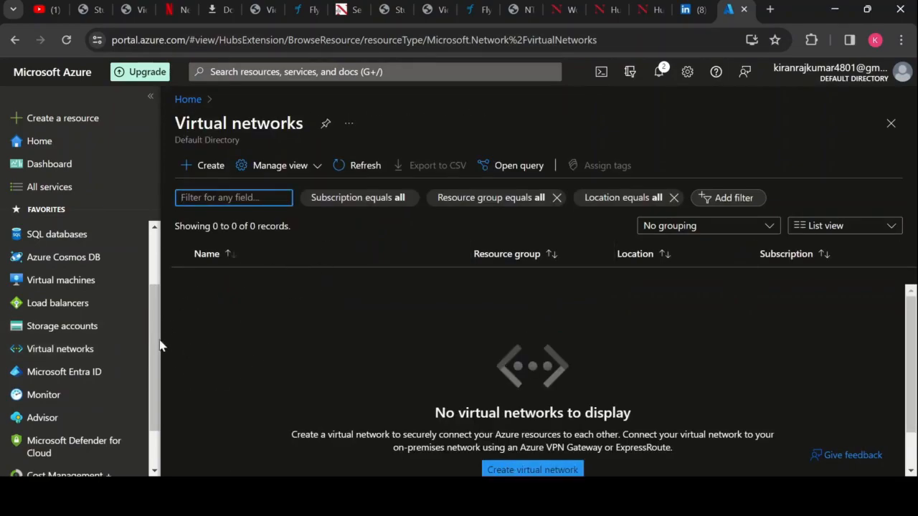
pyautogui.click(70, 283)
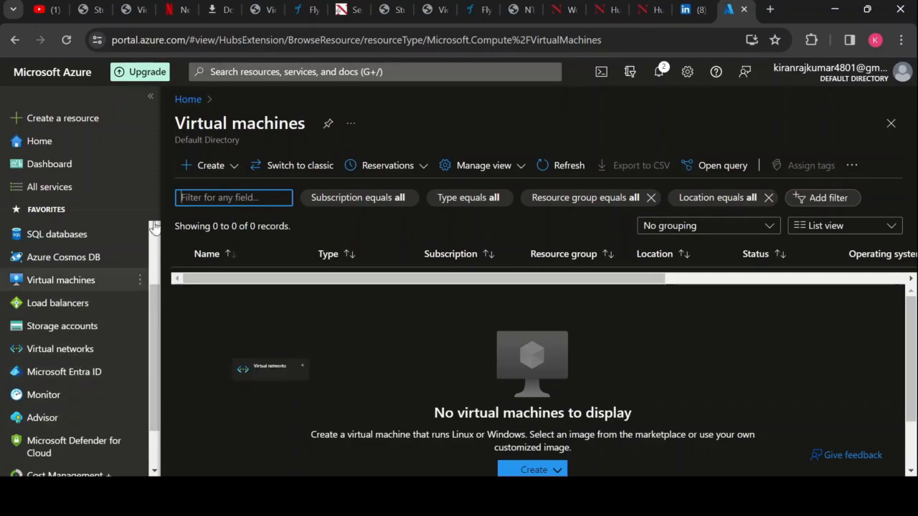
pyautogui.click(203, 169)
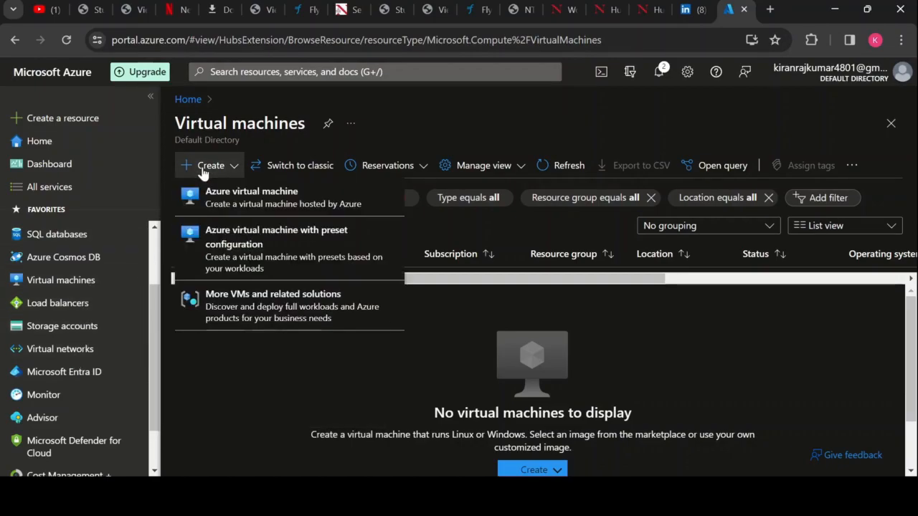
pyautogui.click(223, 198)
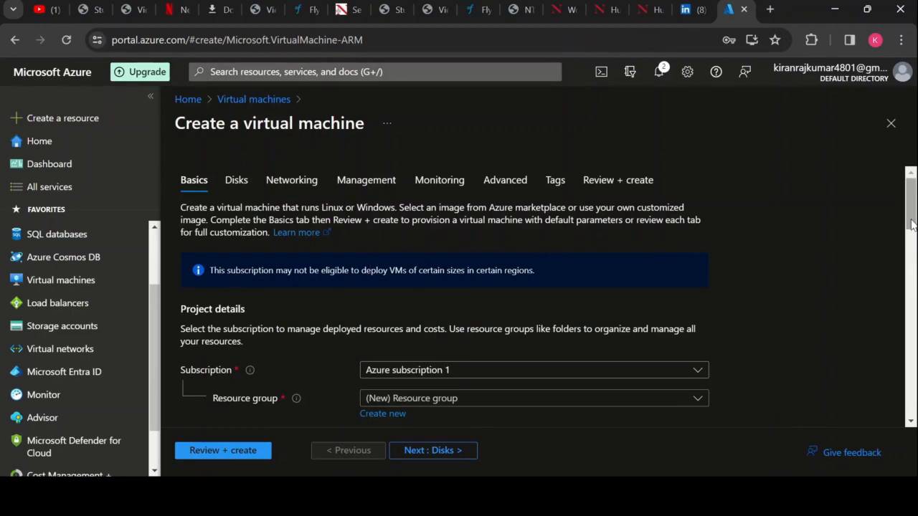
# - Assign the virtual machine to the existing demo resource group and name it vm1
pyautogui.moveTo(911, 224); pyautogui.dragTo(912, 247)
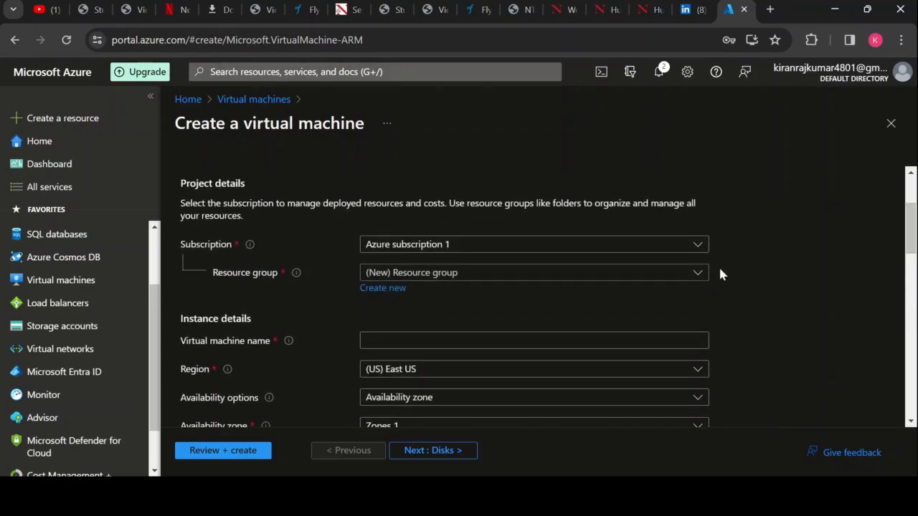
pyautogui.click(697, 274)
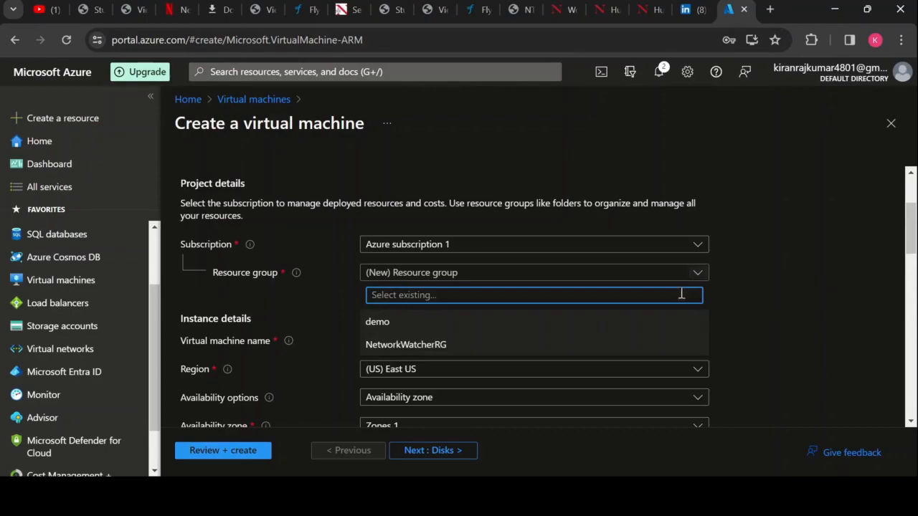
pyautogui.click(633, 322)
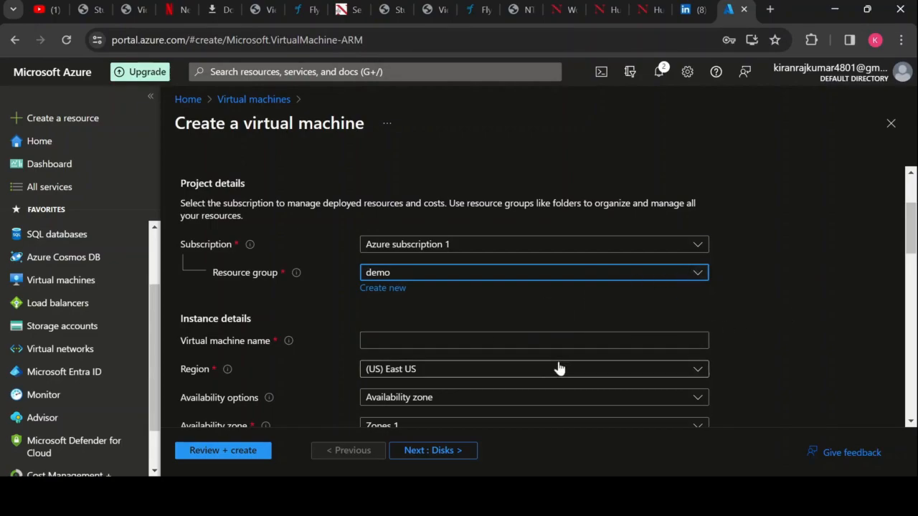
pyautogui.click(518, 342)
pyautogui.write('vm1')
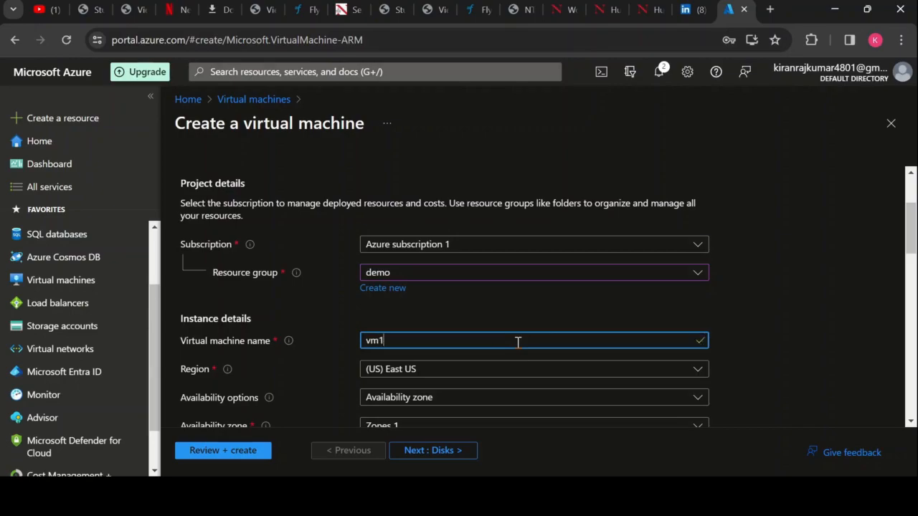
pyautogui.click(860, 227)
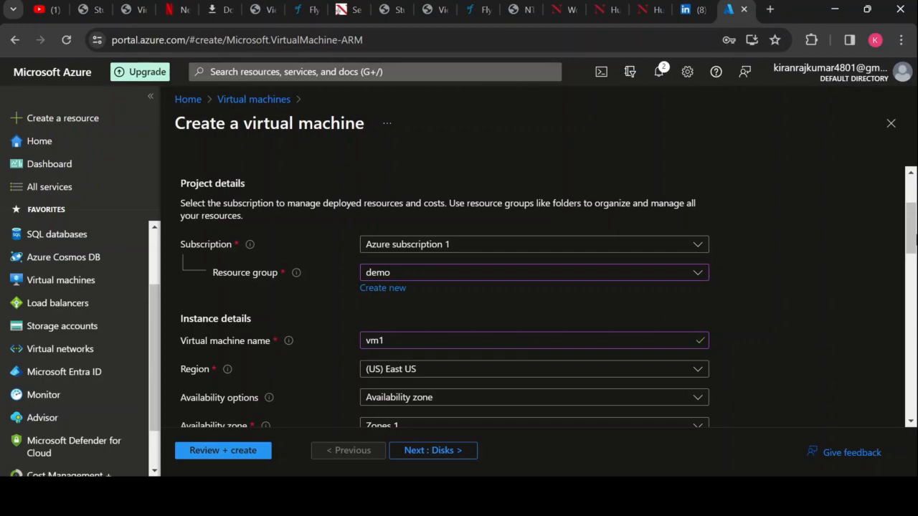
# - Set the virtual machine's availability options to No infrastructure redundancy required
pyautogui.scroll(-1, 909, 230)
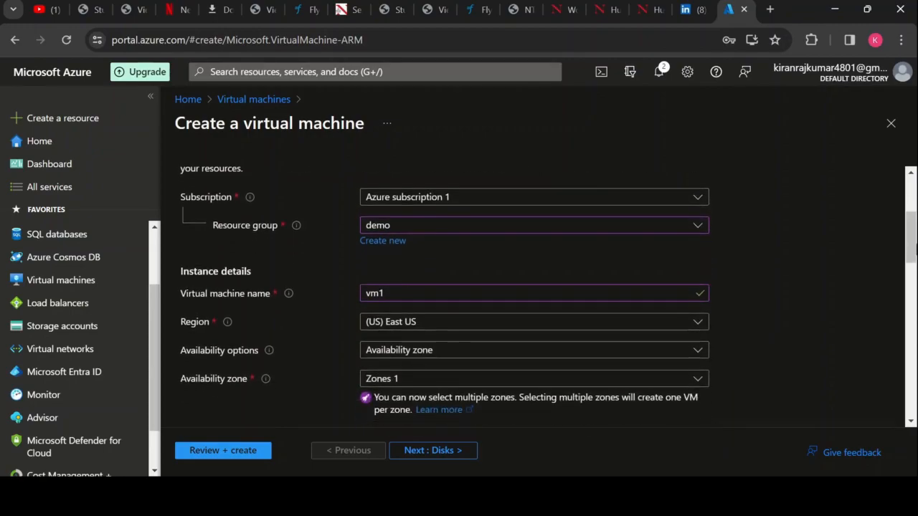
pyautogui.click(696, 351)
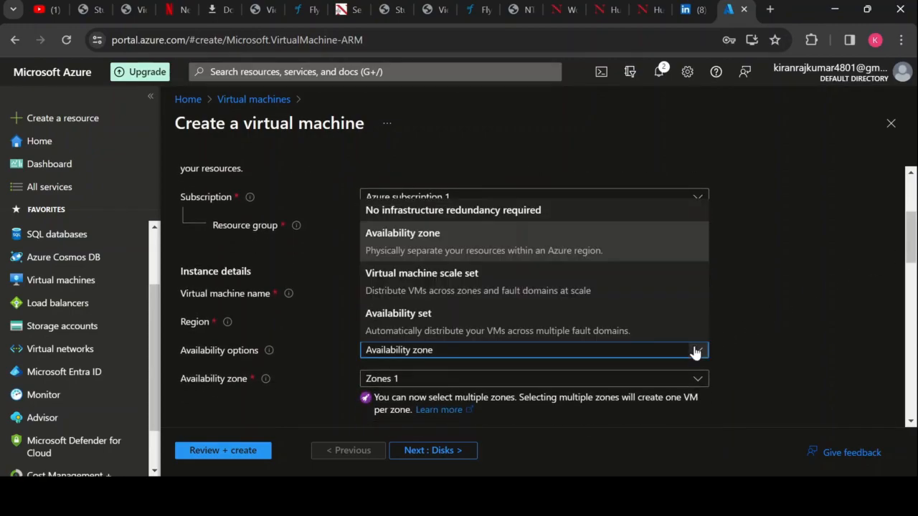
pyautogui.click(748, 350)
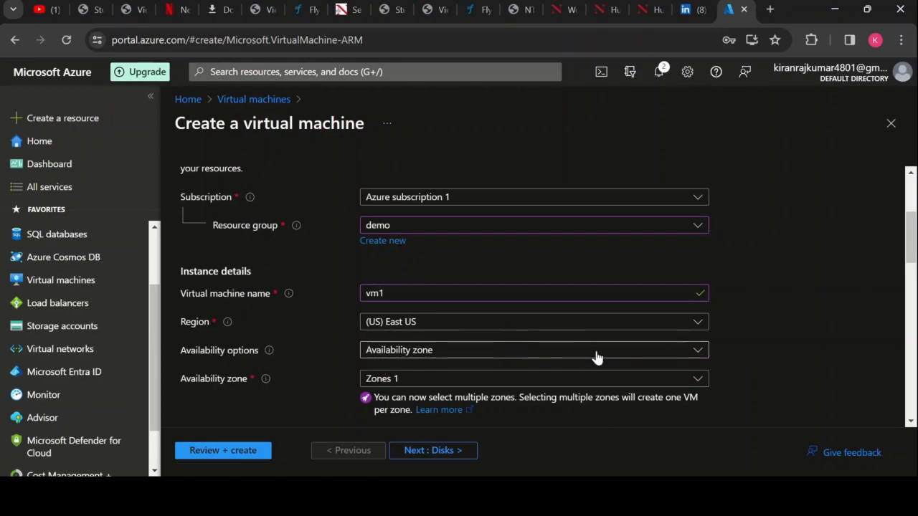
pyautogui.click(693, 348)
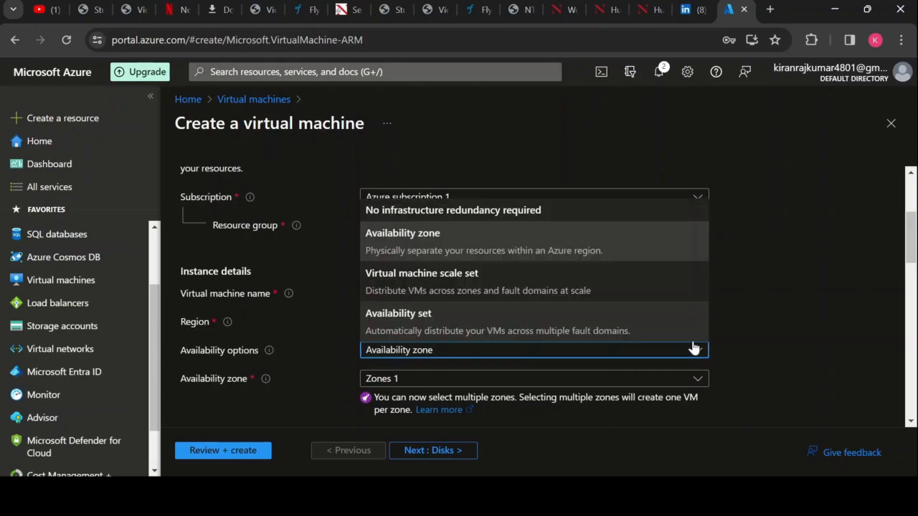
pyautogui.click(467, 211)
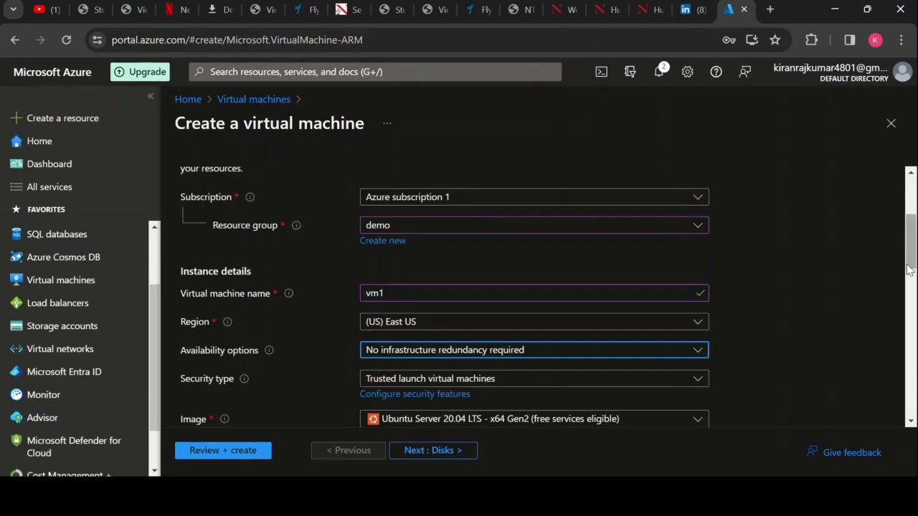
# - Set the security type to Standard and the image to Windows Server 2019 Datacenter - x64 Gen2
pyautogui.scroll(-2, 696, 236)
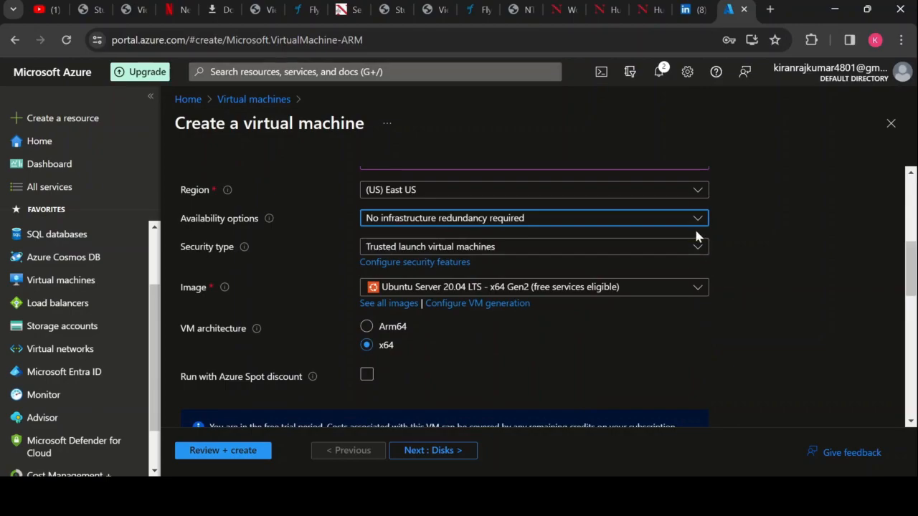
pyautogui.click(696, 252)
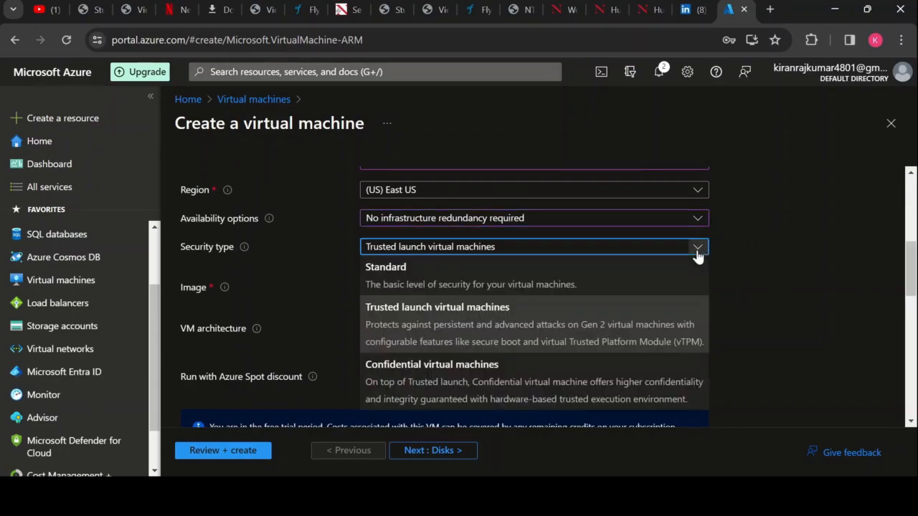
pyautogui.click(676, 276)
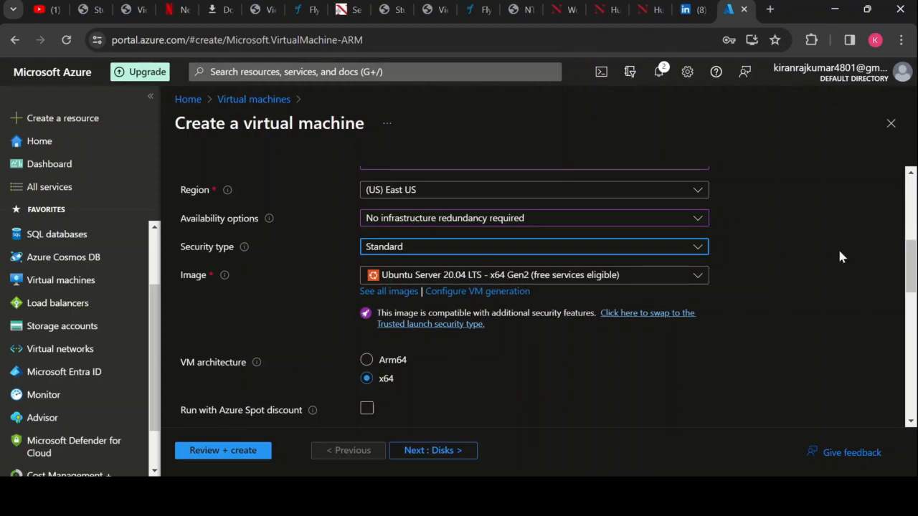
pyautogui.click(697, 275)
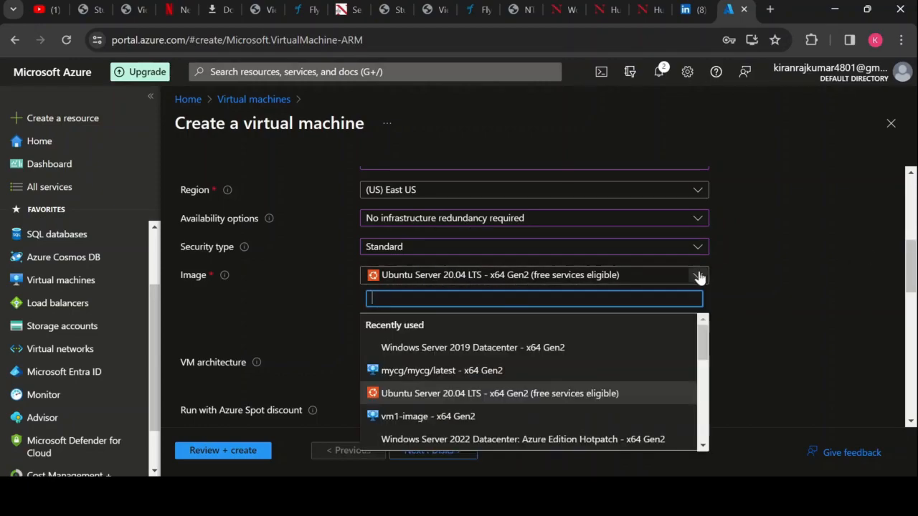
pyautogui.click(588, 348)
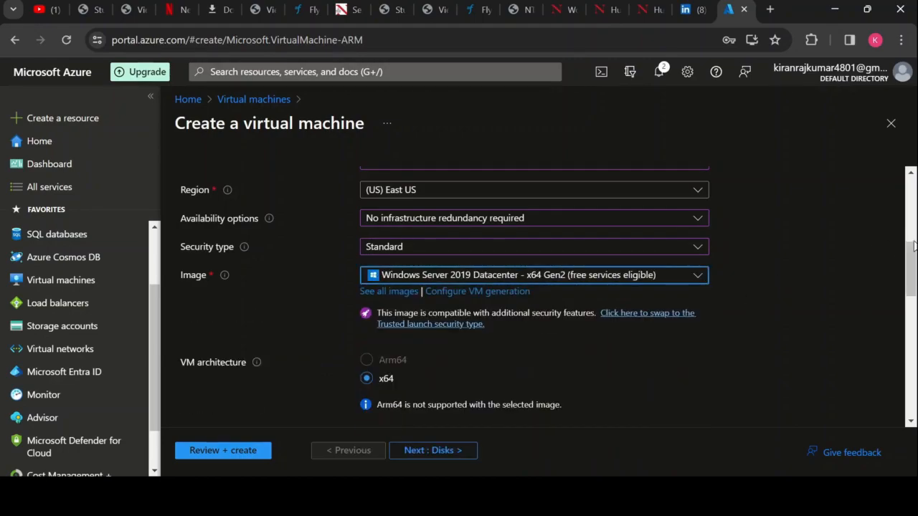
# - Enter the administrator account's username for the virtual machine
pyautogui.scroll(3, 913, 246)
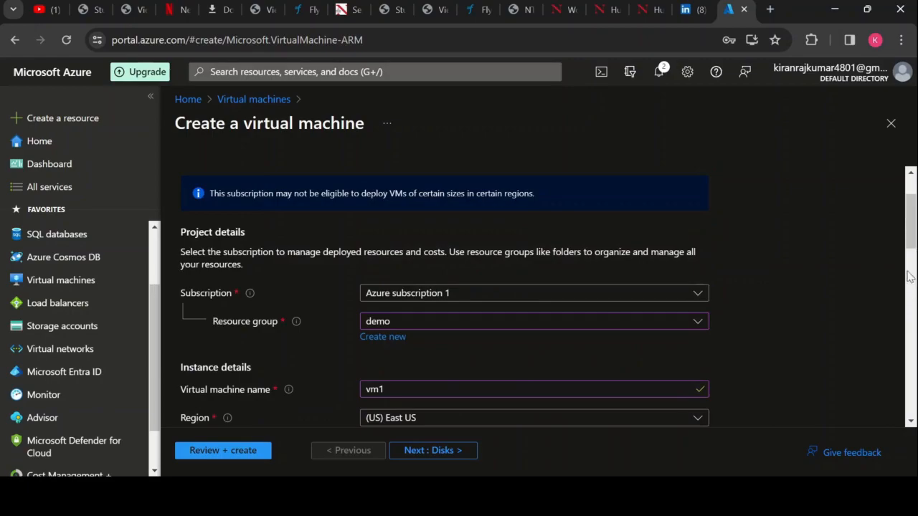
pyautogui.moveTo(909, 226); pyautogui.dragTo(914, 358)
pyautogui.click(588, 293)
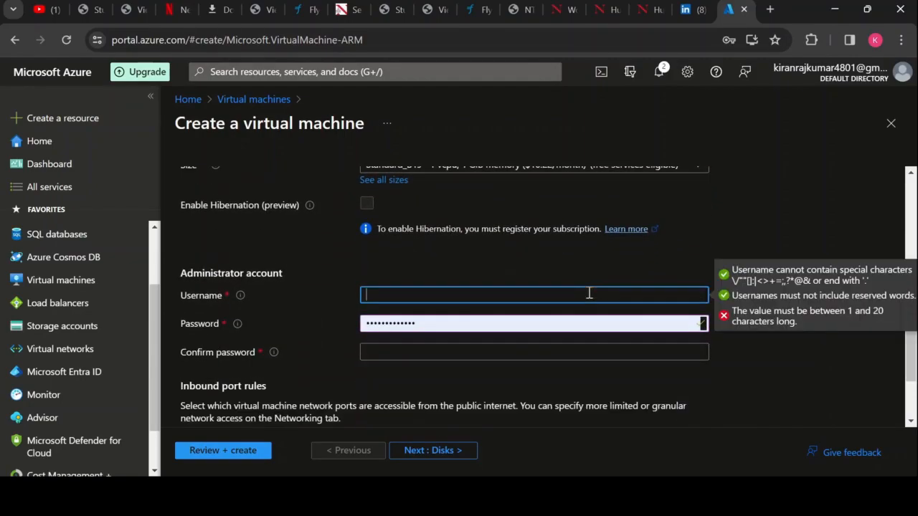
pyautogui.write('kiranrajkumar')
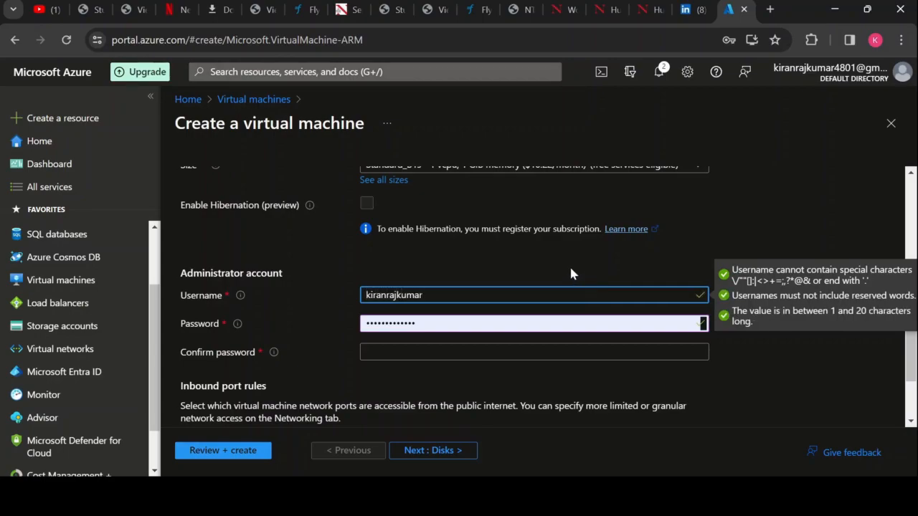
# - Replace the prefilled administrator password with the account password and enter it again in the confirmation field
pyautogui.press('Tab')
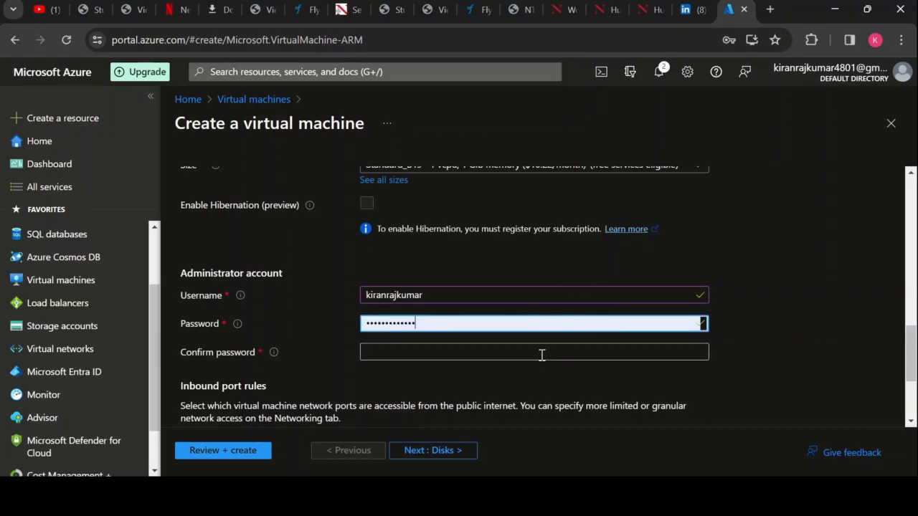
pyautogui.press('BackSpace')
pyautogui.press('BackSpace')
pyautogui.press('BackSpace')
pyautogui.press('BackSpace')
pyautogui.press('BackSpace')
pyautogui.press('BackSpace')
pyautogui.press('BackSpace')
pyautogui.press('BackSpace')
pyautogui.press('BackSpace')
pyautogui.press('BackSpace')
pyautogui.press('BackSpace')
pyautogui.press('BackSpace')
pyautogui.press('BackSpace')
pyautogui.write('••••••')
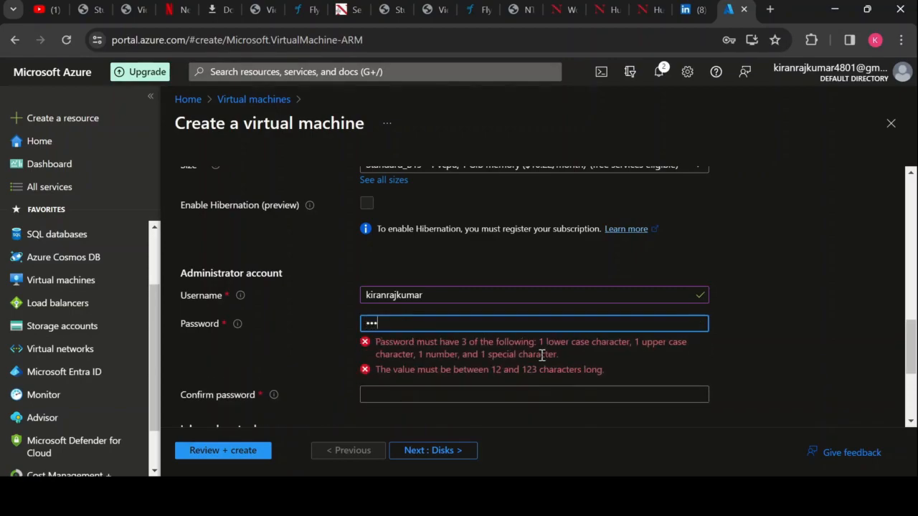
pyautogui.write('•••••••')
pyautogui.click(537, 351)
pyautogui.write('•••••••')
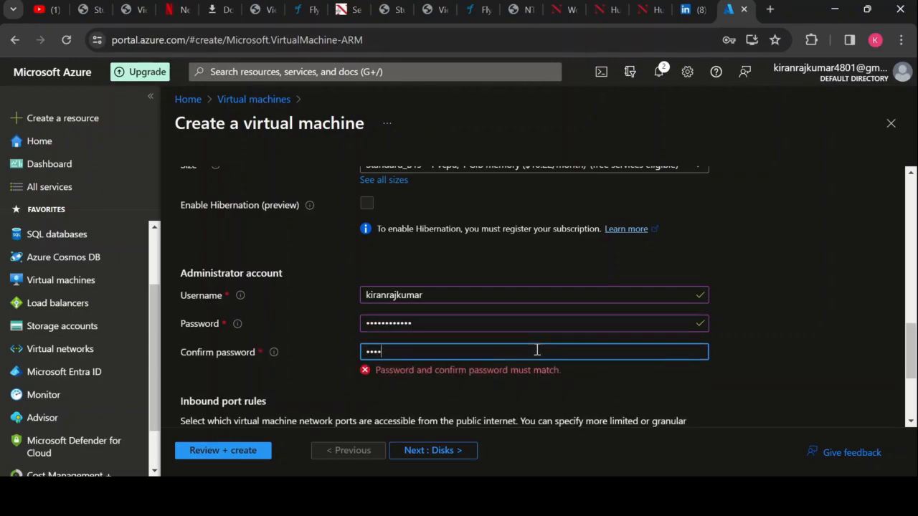
pyautogui.write('••••••')
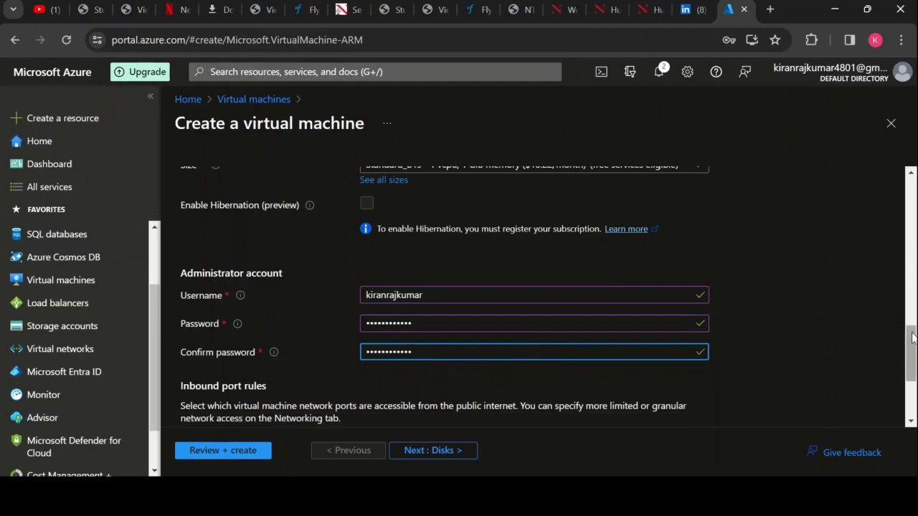
# - Allow HTTP (80) as a public inbound port in addition to RDP (3389)
pyautogui.scroll(-3, 634, 343)
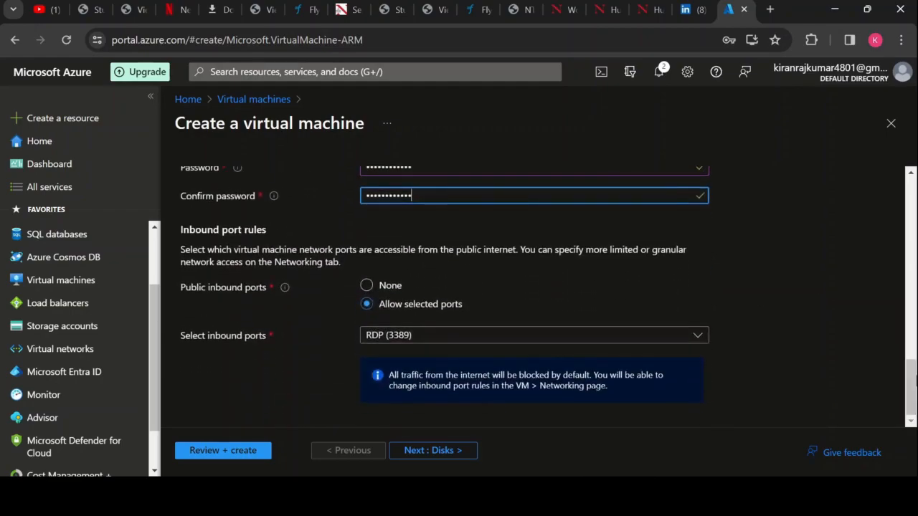
pyautogui.click(634, 338)
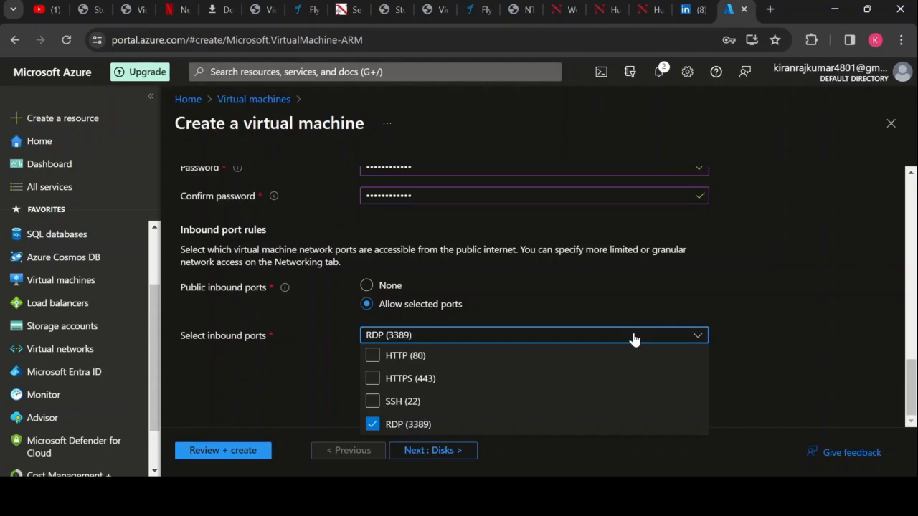
pyautogui.click(383, 357)
pyautogui.click(767, 292)
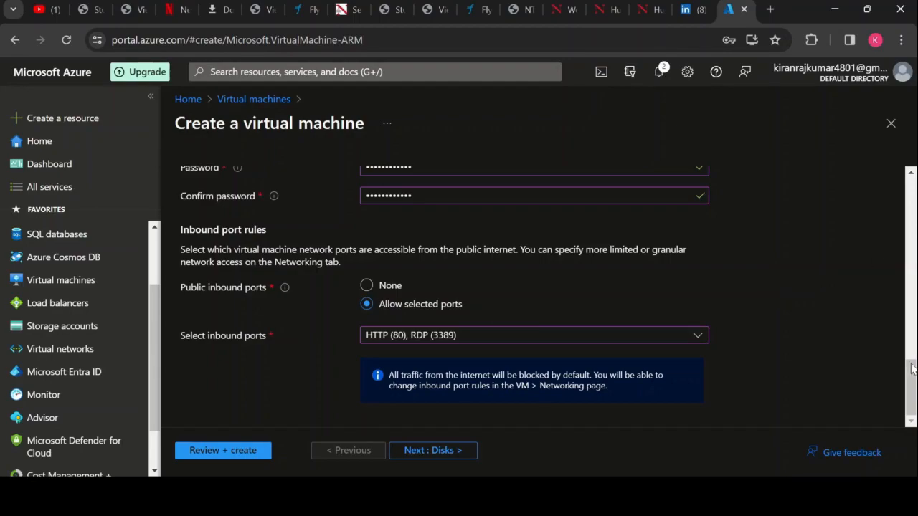
# - Validate the vm1 configuration and deploy the virtual machine
pyautogui.moveTo(912, 378); pyautogui.dragTo(900, 339)
pyautogui.scroll(-3, 896, 330)
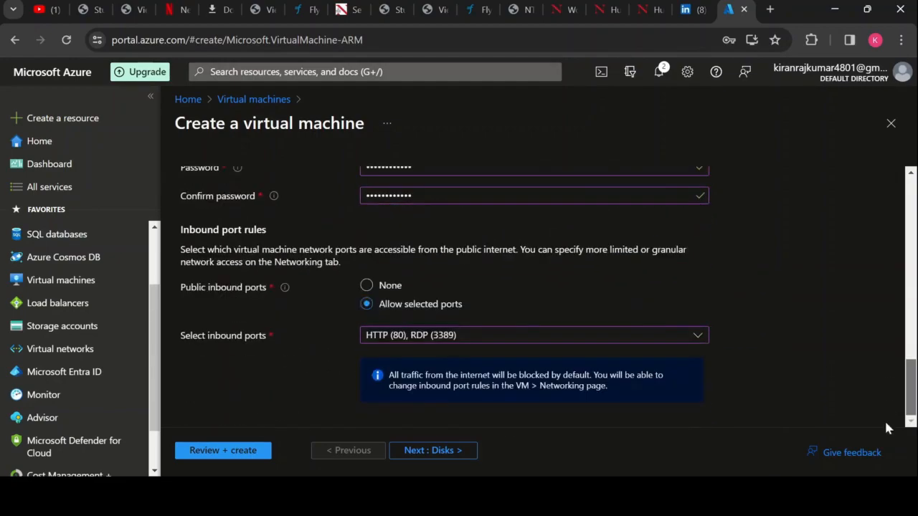
pyautogui.click(213, 451)
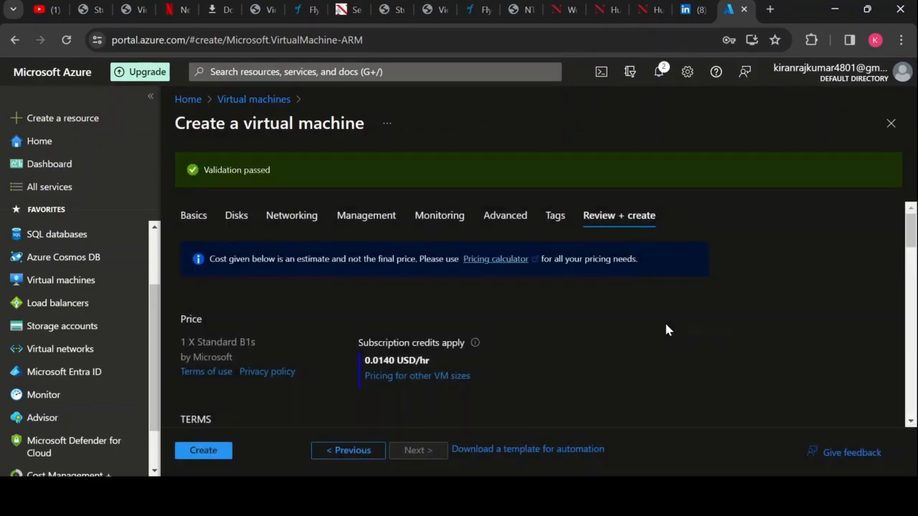
pyautogui.click(219, 453)
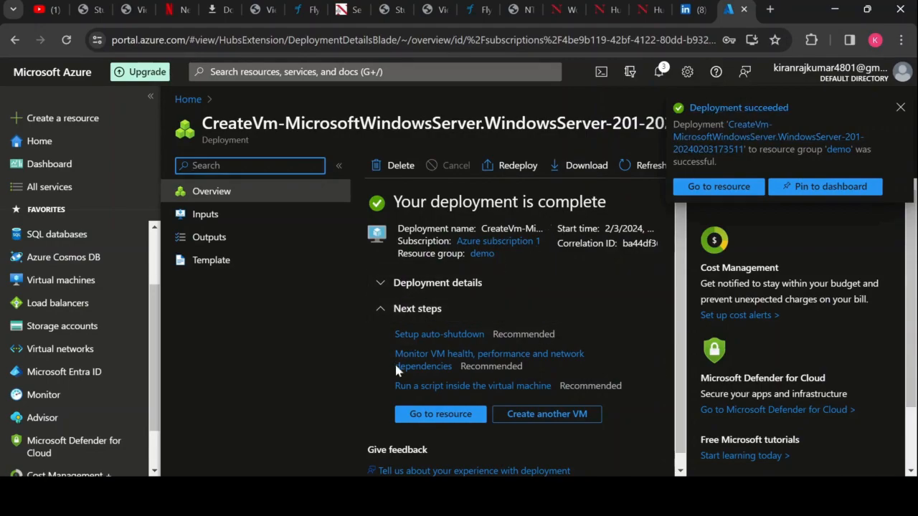
# - Open the deployed vm1 resource and copy its public IP address
pyautogui.click(432, 414)
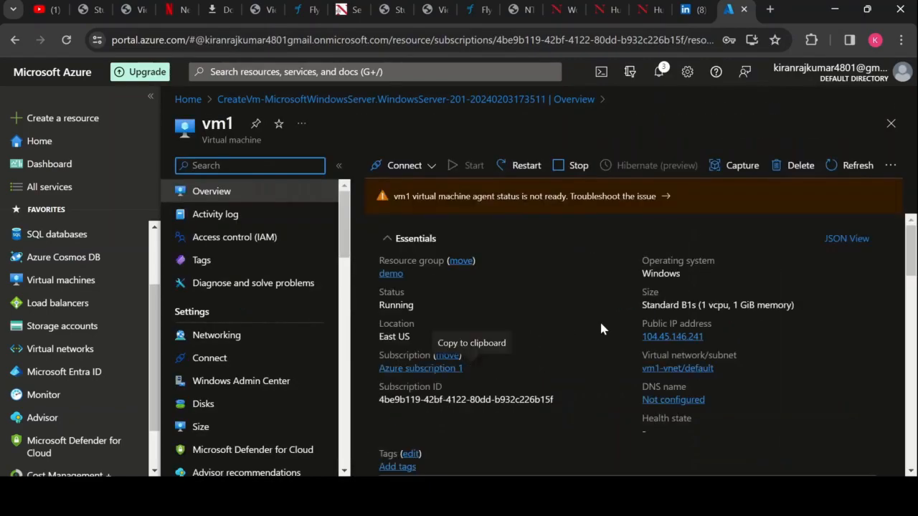
pyautogui.click(710, 337)
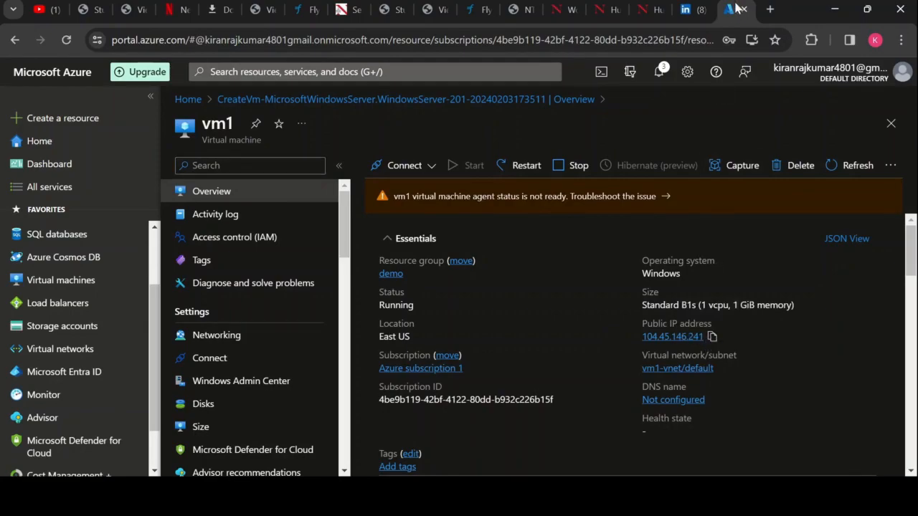
# - Try to load the VM's public IP address 104.45.146.241 in a new browser tab
pyautogui.click(769, 9)
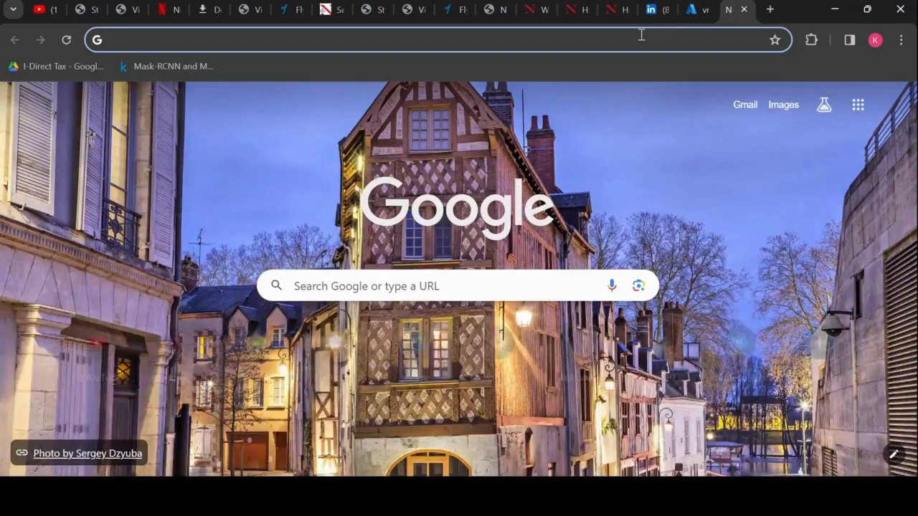
pyautogui.click(641, 35)
pyautogui.hotkey('ctrl', 'v')
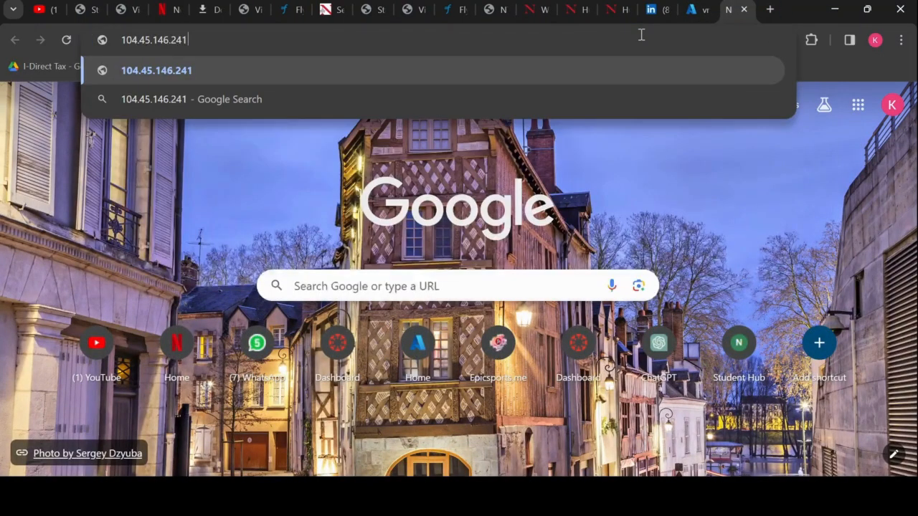
pyautogui.press('Return')
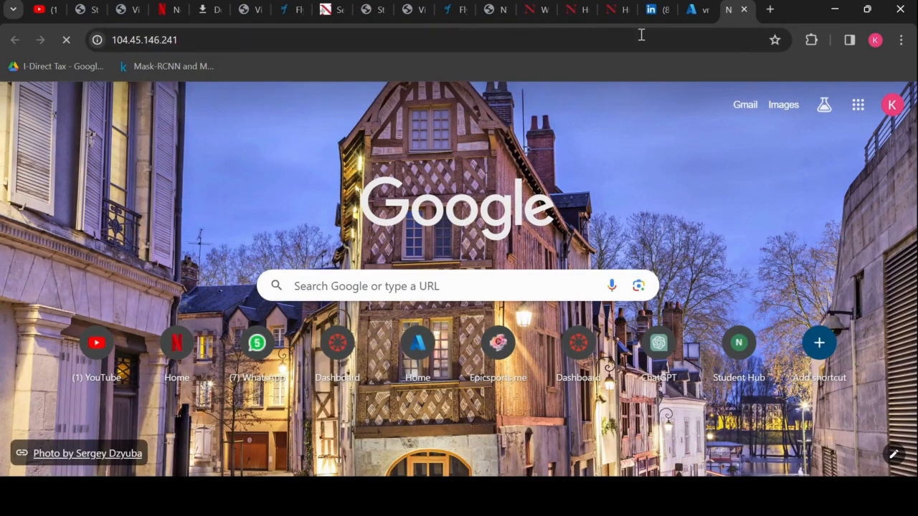
pyautogui.click(682, 40)
pyautogui.press('Return')
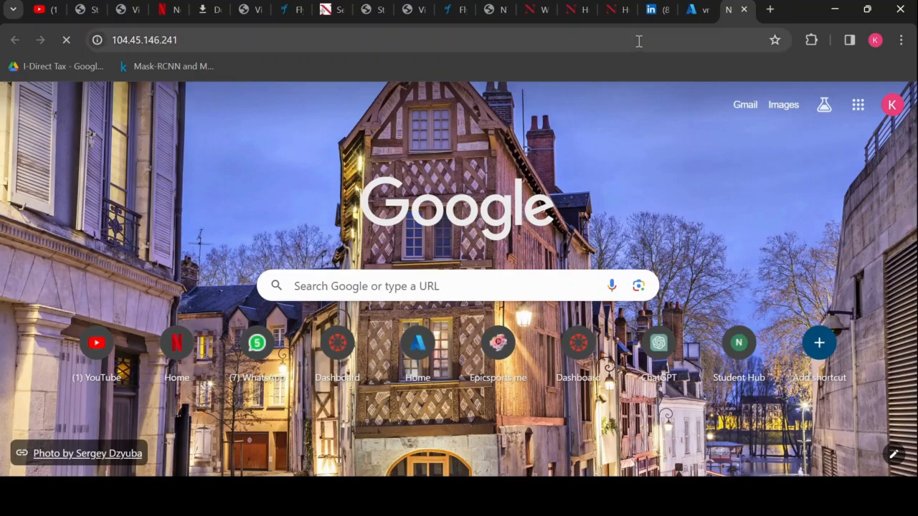
# - Try the address 104.45.146.241 again in a second new tab and close the first pending one
pyautogui.click(768, 9)
pyautogui.hotkey('ctrl', 'v')
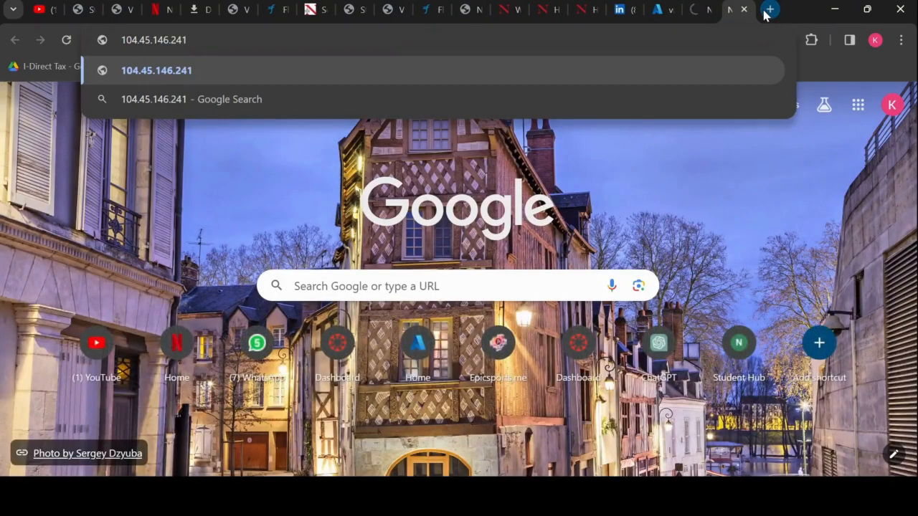
pyautogui.press('Return')
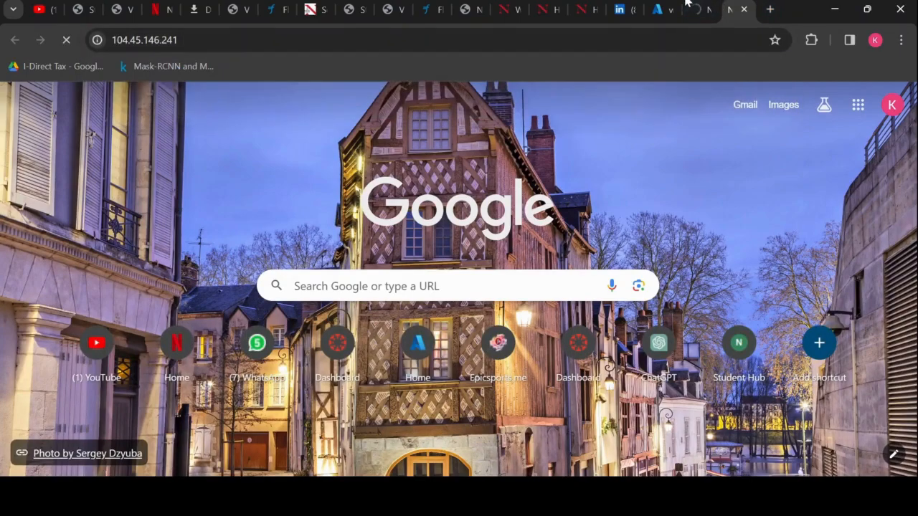
pyautogui.click(695, 7)
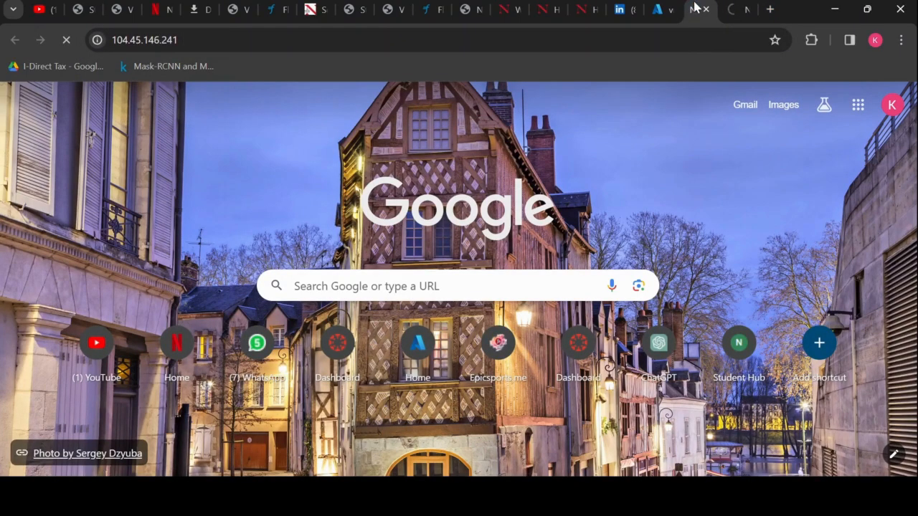
pyautogui.click(705, 10)
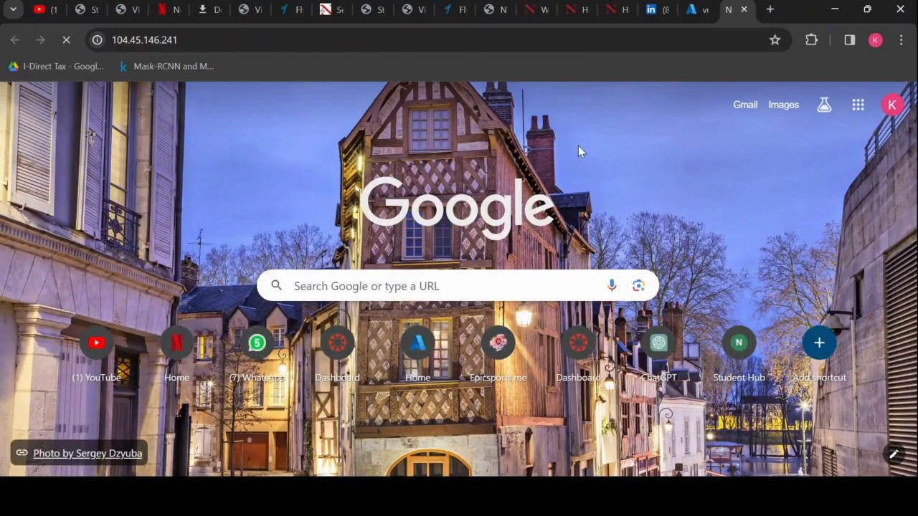
pyautogui.click(467, 43)
# - Copy vm1's public IP address again from its overview and close the pending browser tab
pyautogui.click(694, 9)
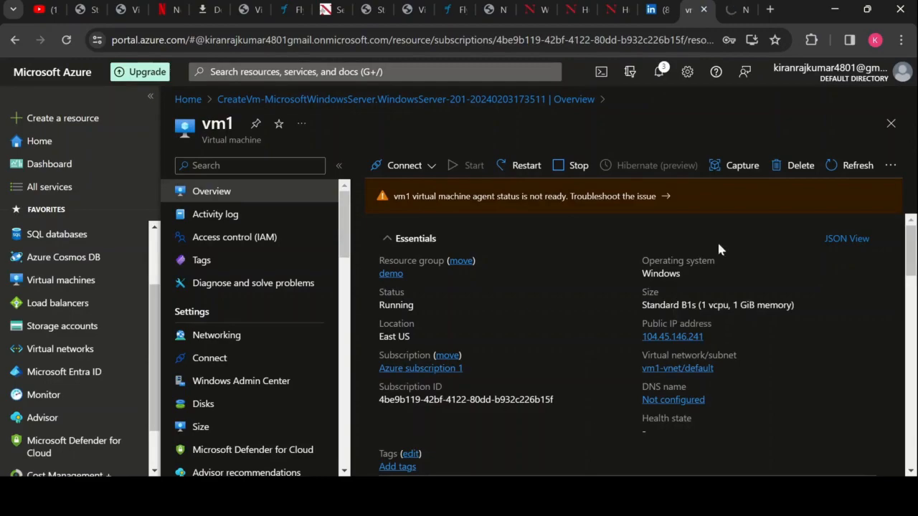
pyautogui.click(709, 337)
pyautogui.click(727, 8)
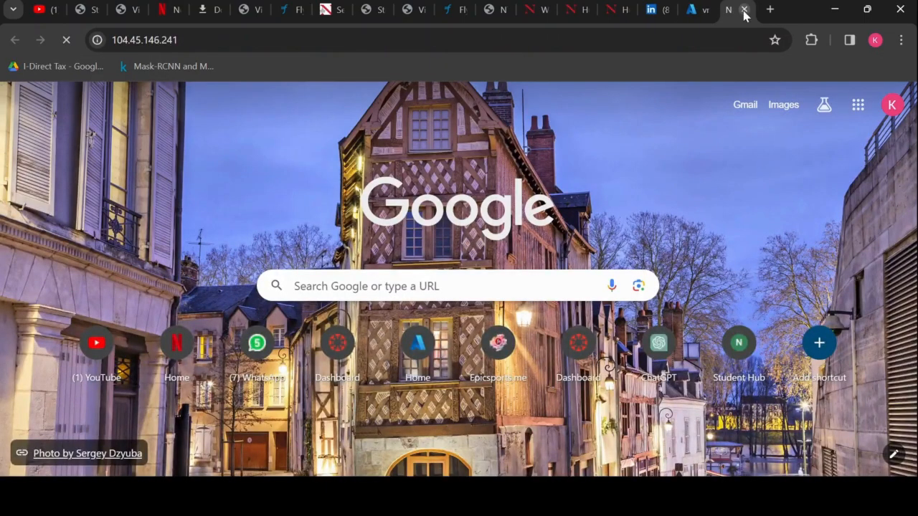
pyautogui.click(744, 9)
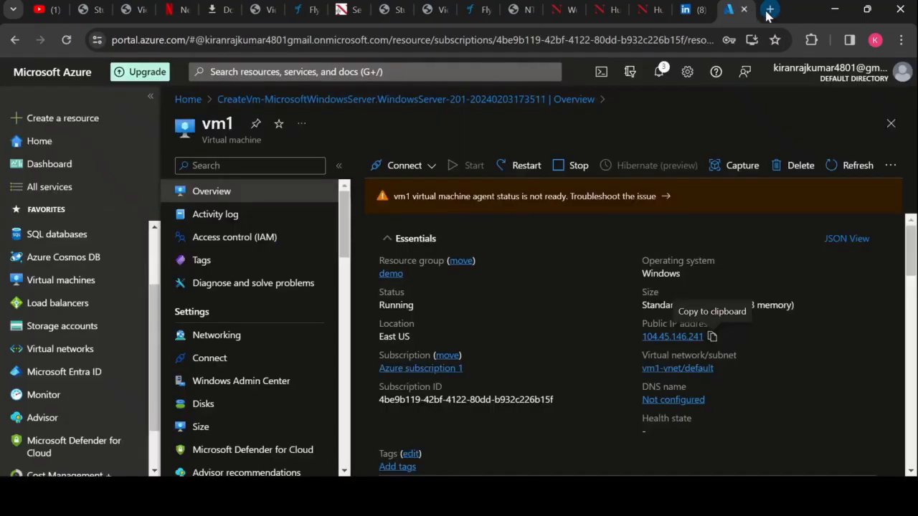
# - Load 104.45.146.241 in a new browser tab with one retry, and go back to the vm1 overview
pyautogui.click(768, 10)
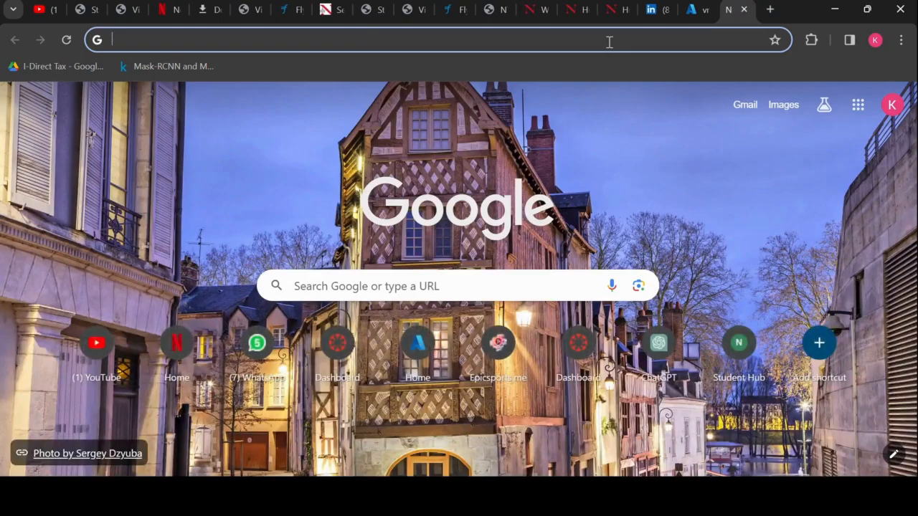
pyautogui.hotkey('ctrl', 'v')
pyautogui.press('Return')
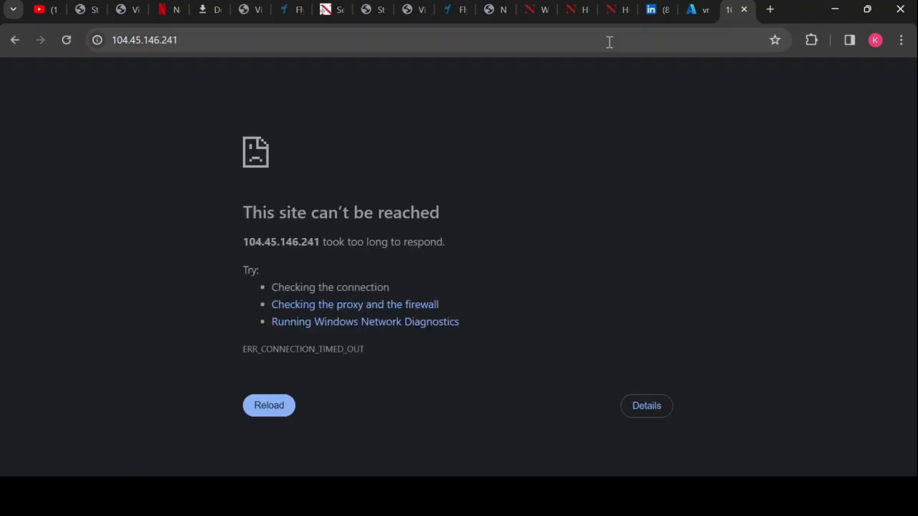
pyautogui.click(258, 413)
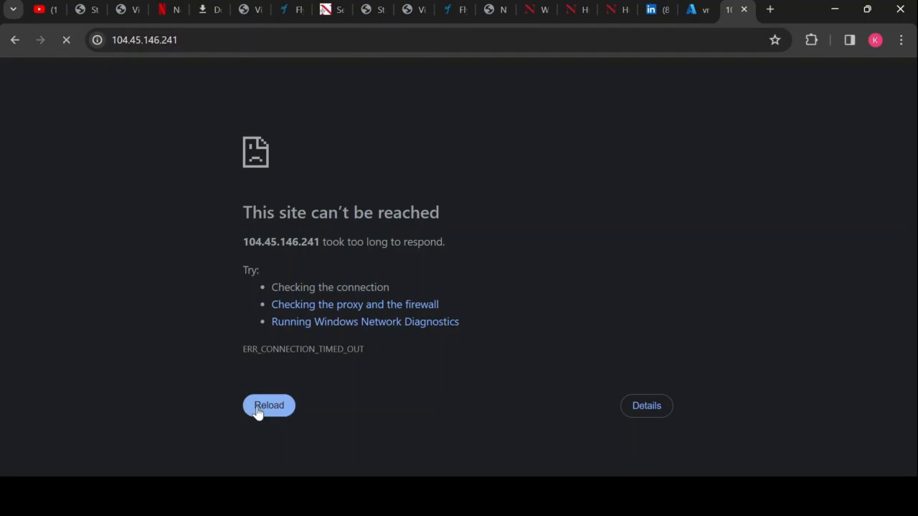
pyautogui.click(705, 6)
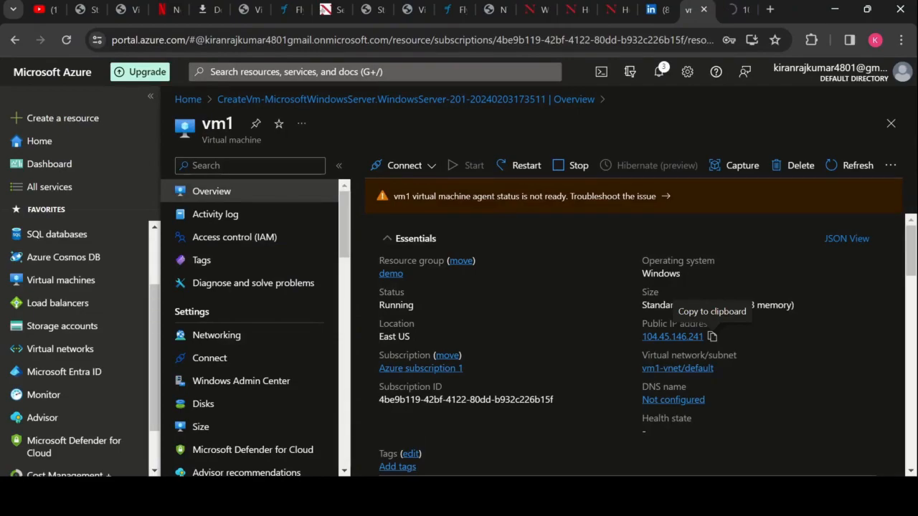
pyautogui.click(407, 496)
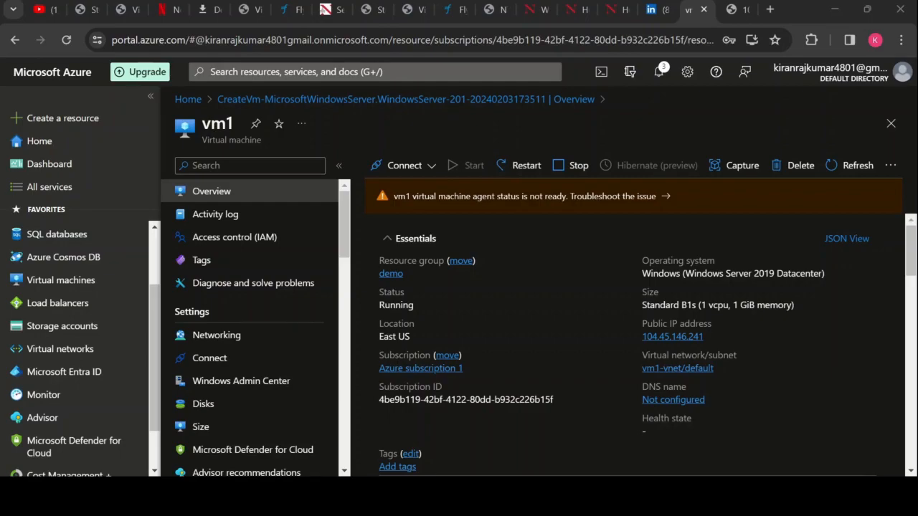
# - Check the web page at 104.45.146.241 by loading and refreshing it, and return to the vm1 overview
pyautogui.click(731, 9)
pyautogui.click(650, 37)
pyautogui.press('Return')
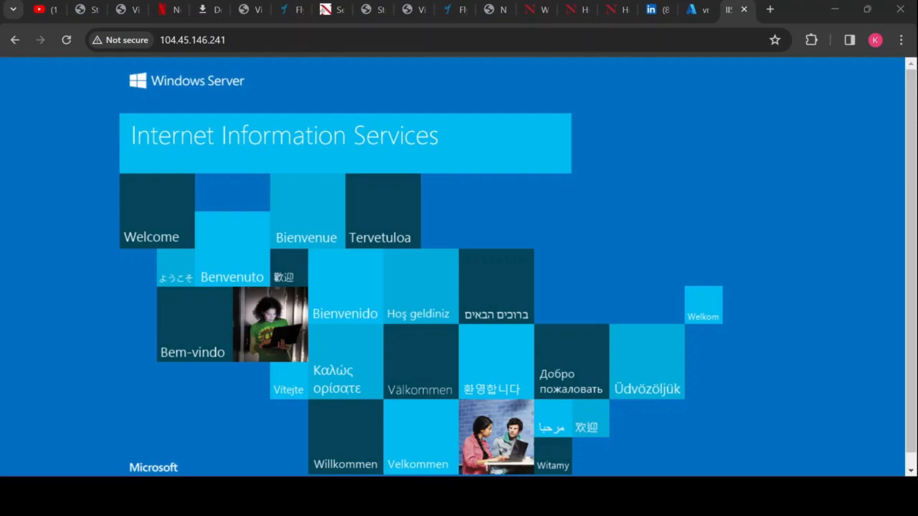
pyautogui.click(66, 41)
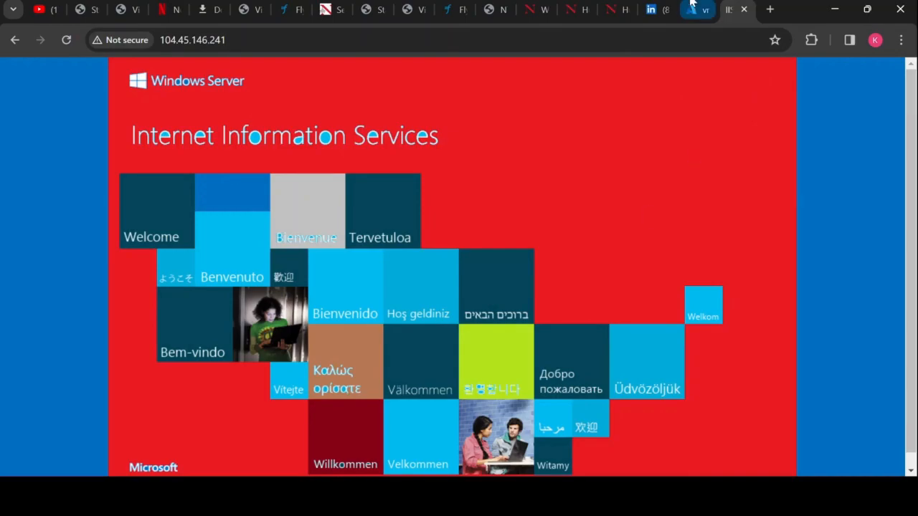
pyautogui.click(692, 8)
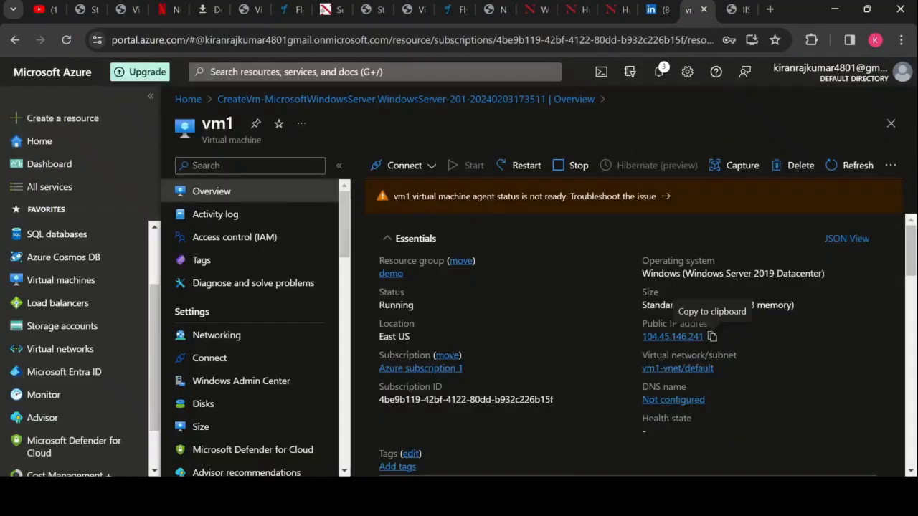
pyautogui.press('super')
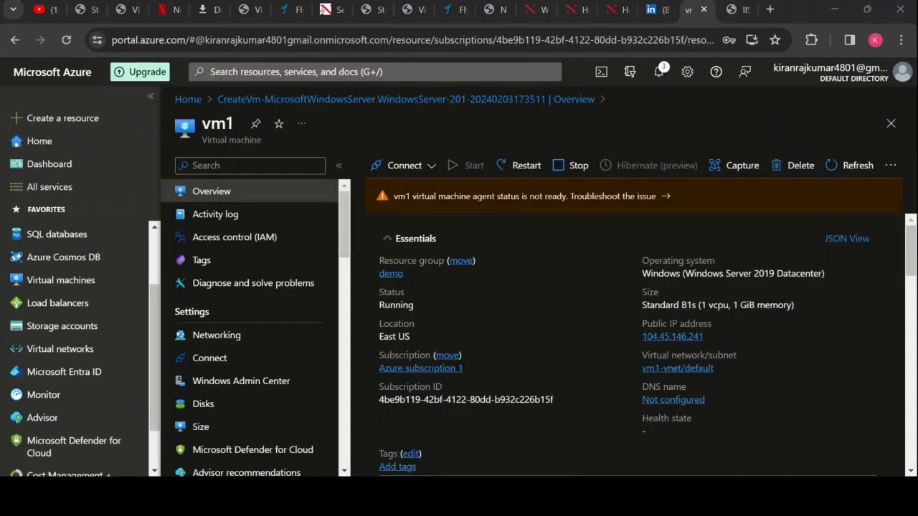